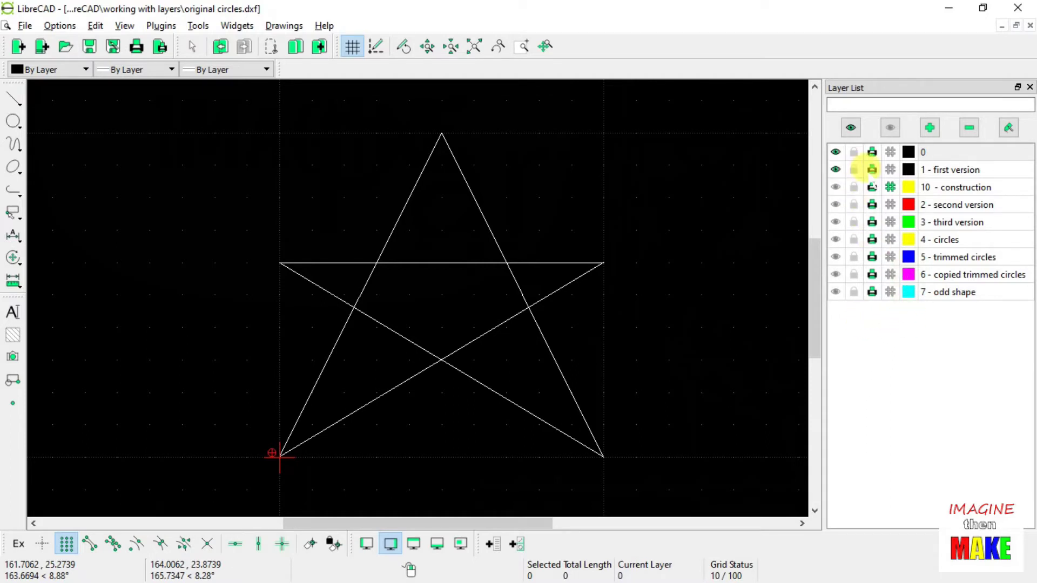
# Briefly show the red and green stars of layers 2 and 3, then hide them again
pyautogui.click(835, 204)
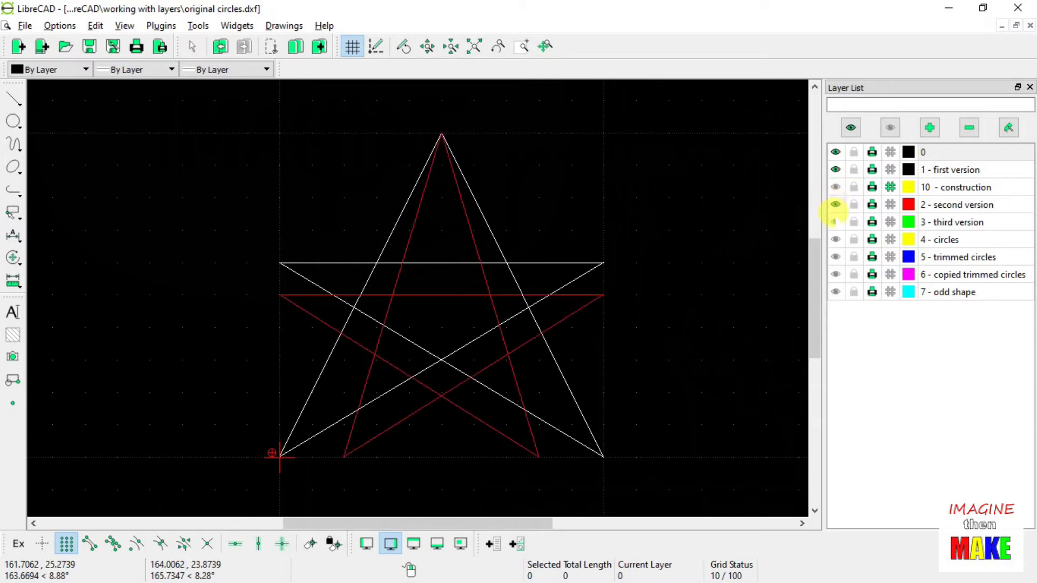
pyautogui.click(836, 222)
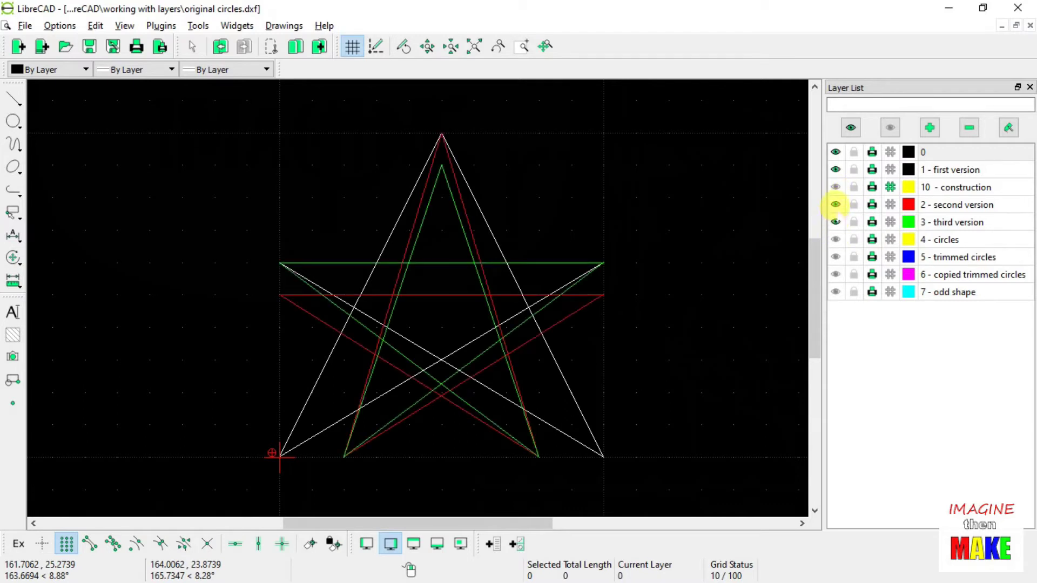
pyautogui.click(836, 222)
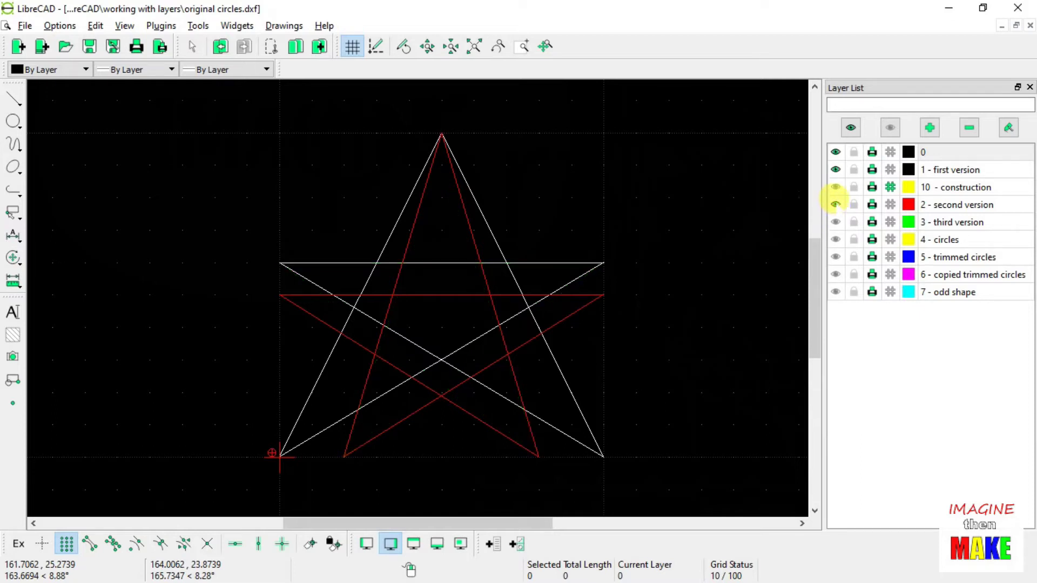
pyautogui.click(836, 204)
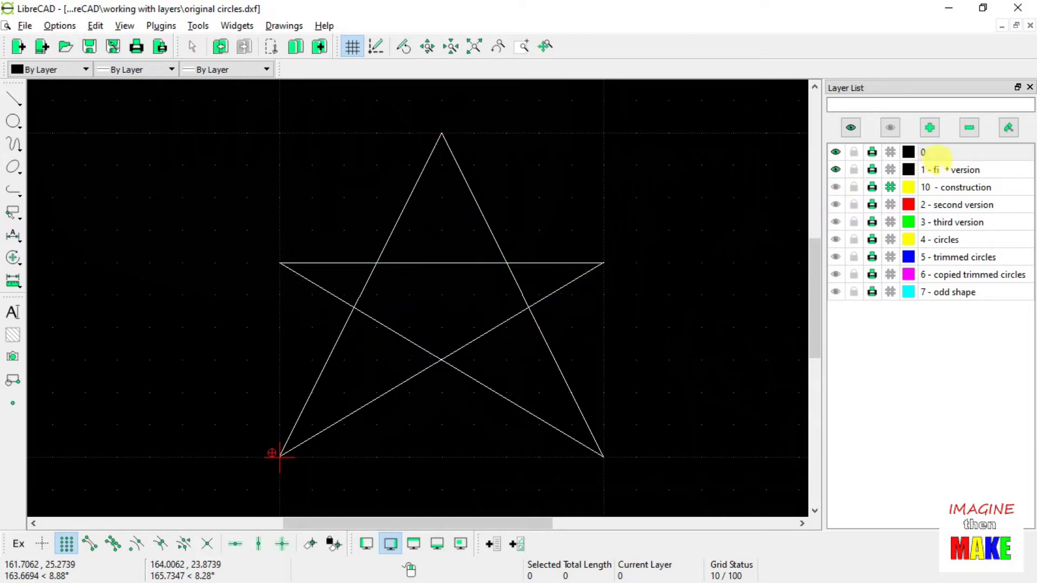
# Make '1 - first version' current and confirm its Black/White 0.00mm pen, leaving it unchanged
pyautogui.click(953, 169)
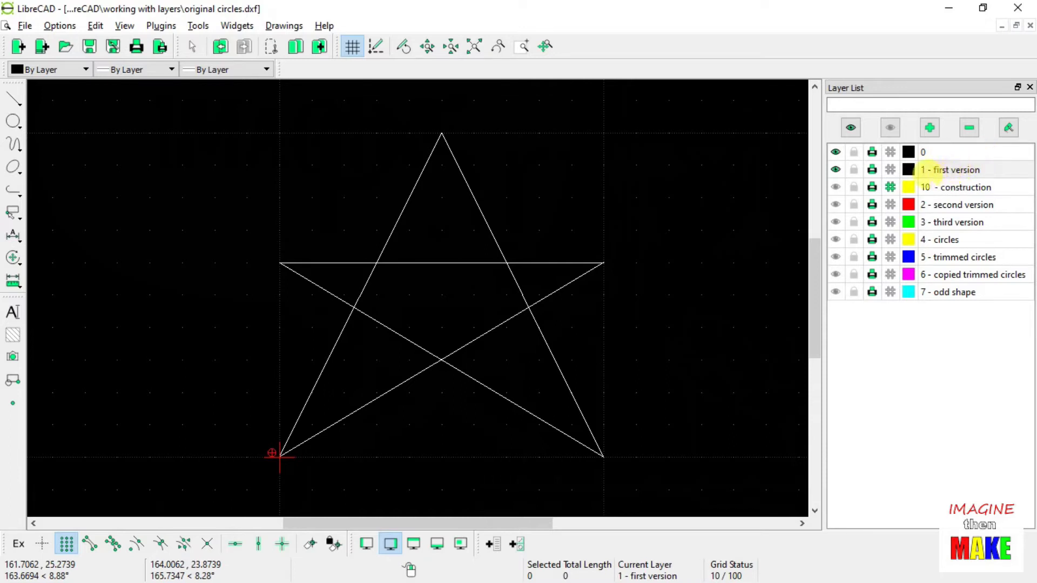
pyautogui.click(1008, 127)
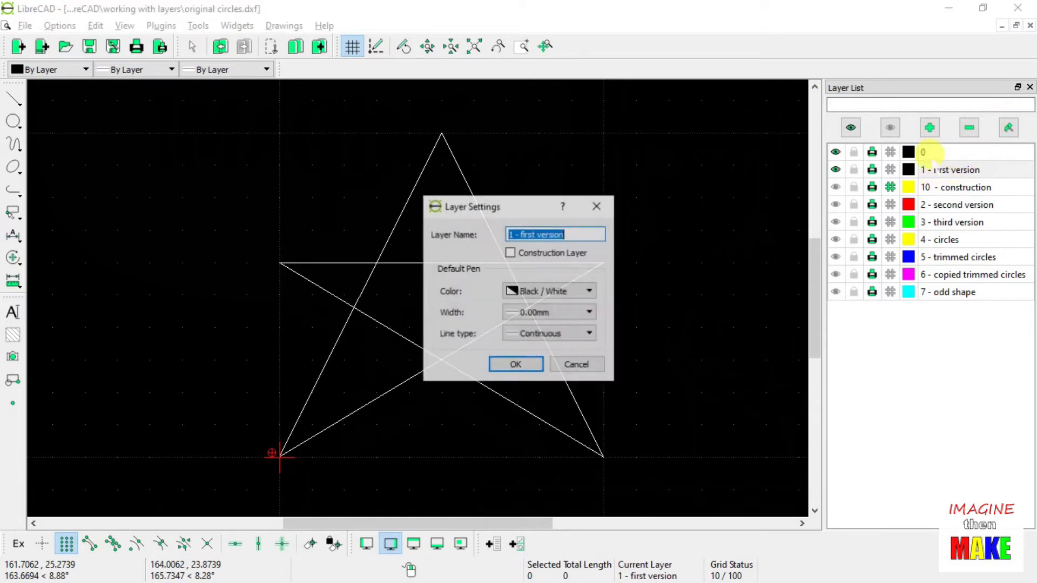
pyautogui.moveTo(528, 204); pyautogui.dragTo(718, 130)
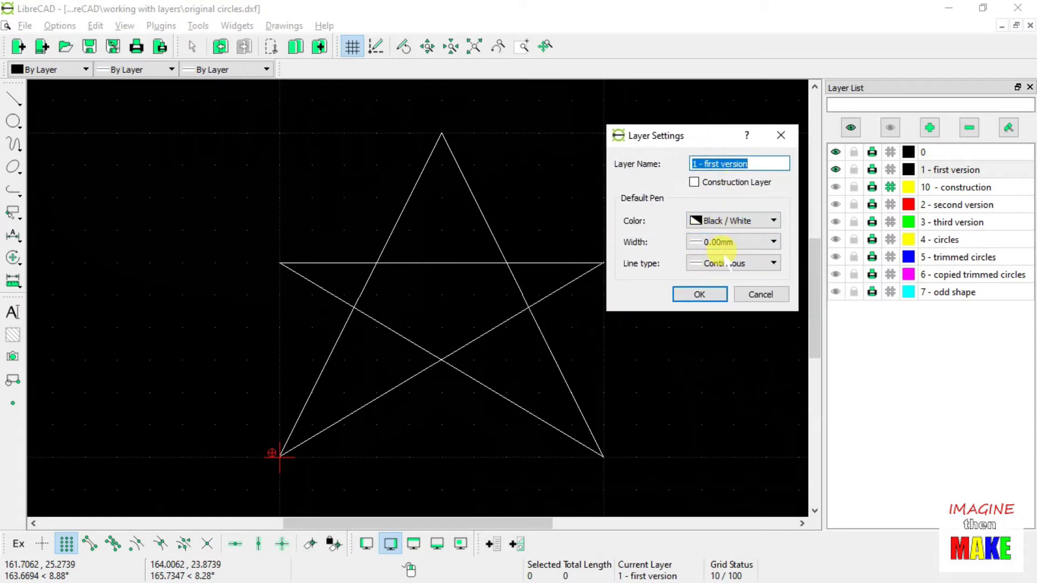
pyautogui.click(700, 294)
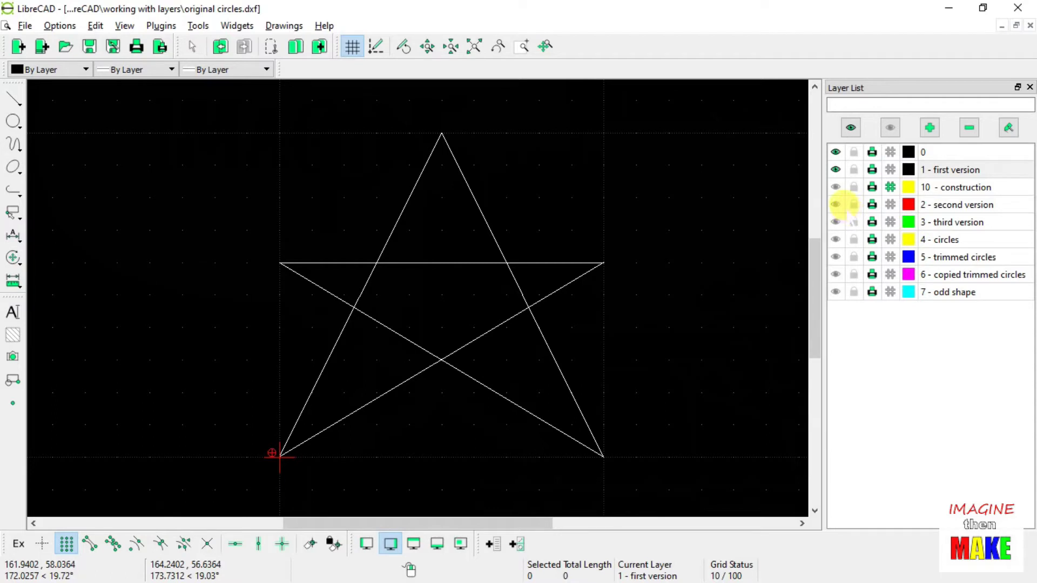
# Show the red star and review the '2 - second version' layer settings without changes
pyautogui.click(836, 204)
pyautogui.click(918, 203)
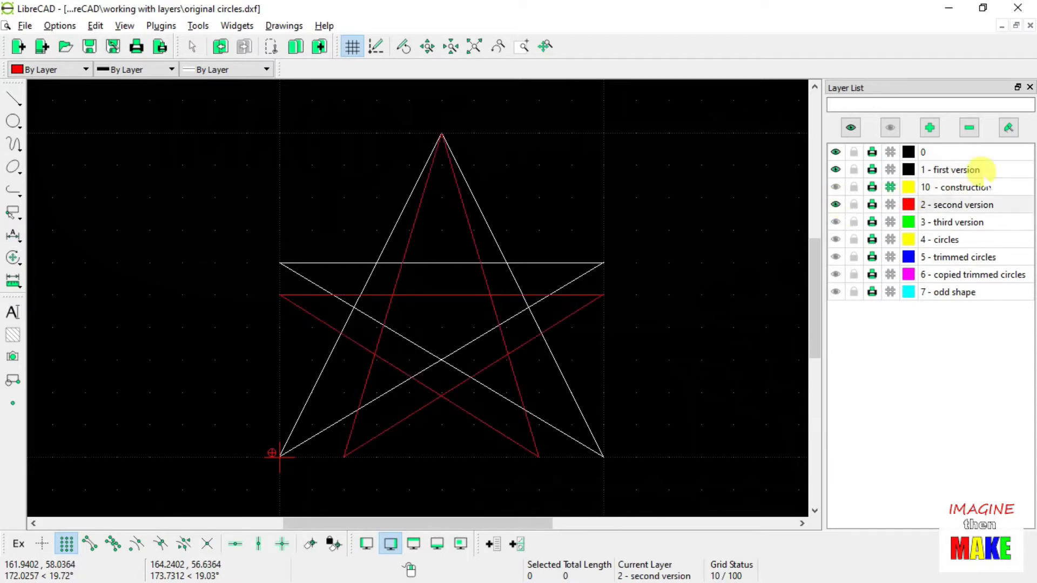
pyautogui.click(1009, 128)
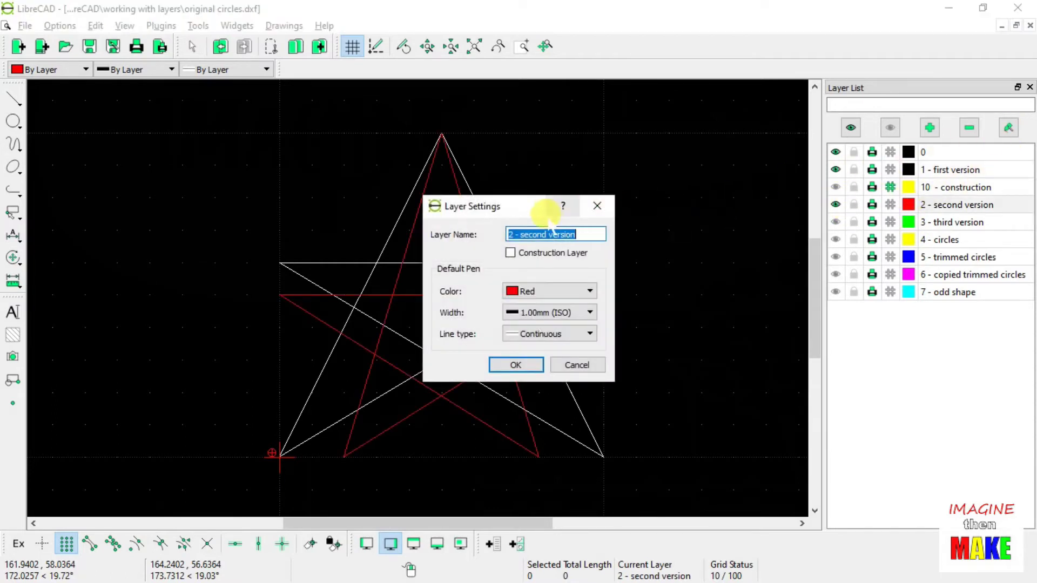
pyautogui.moveTo(529, 200); pyautogui.dragTo(709, 107)
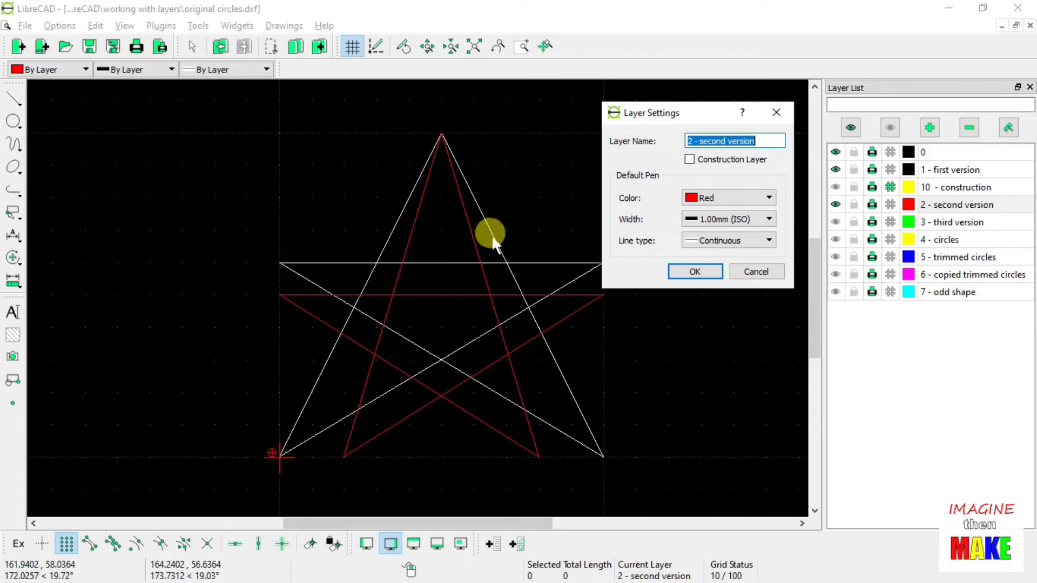
pyautogui.click(747, 271)
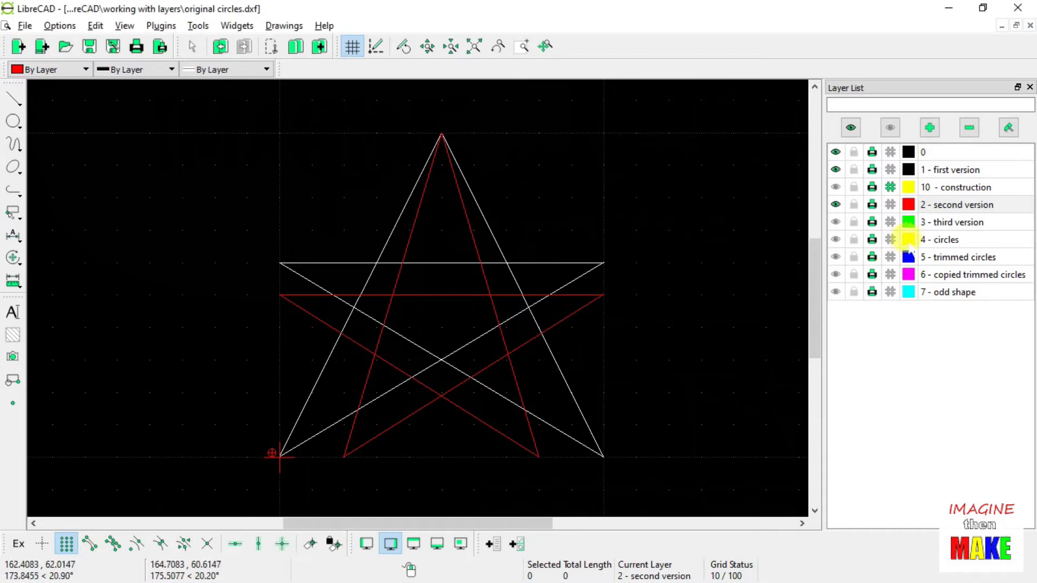
# Make '3 - third version' current, show its green star, and confirm its Green 2.00mm pen
pyautogui.click(940, 222)
pyautogui.click(835, 222)
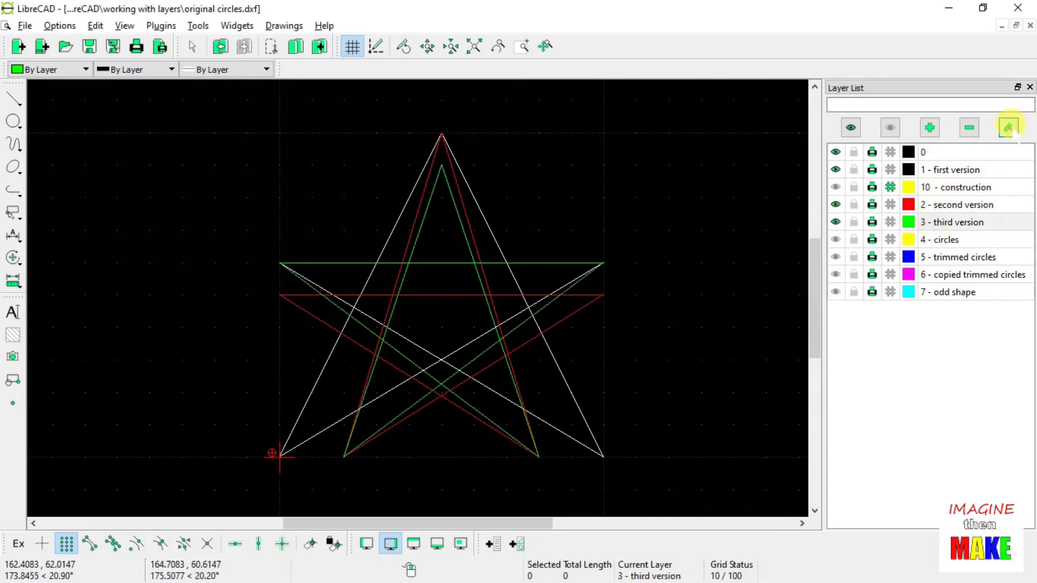
pyautogui.click(1009, 127)
pyautogui.moveTo(526, 207); pyautogui.dragTo(693, 117)
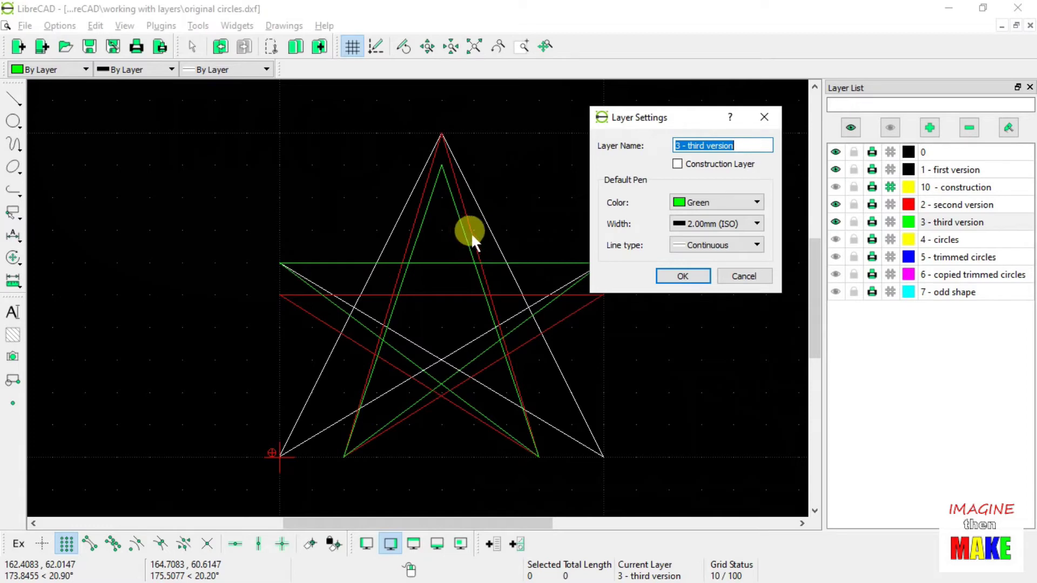
pyautogui.click(681, 276)
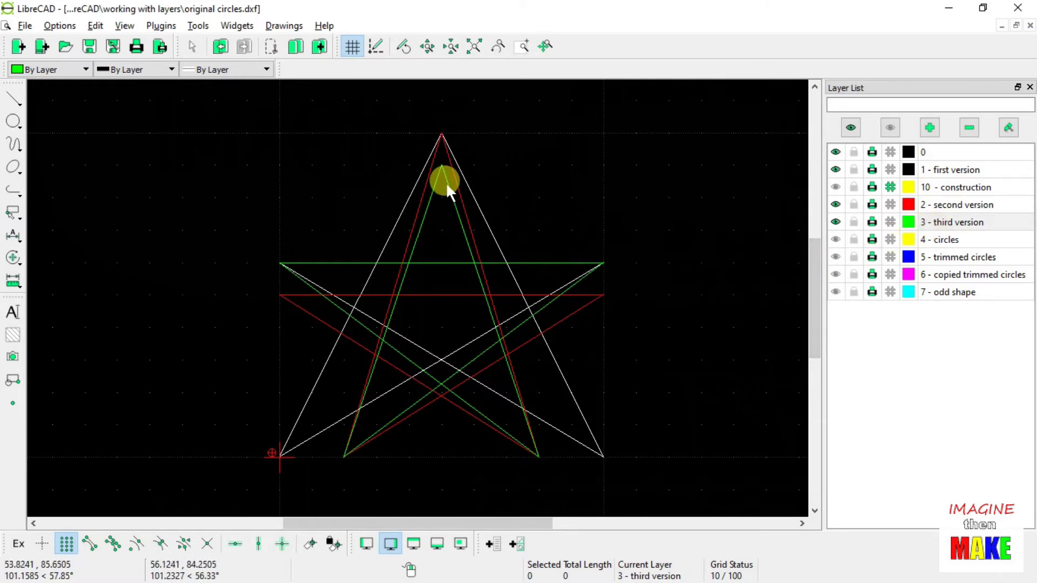
# Hide the red and green stars, print-preview the white star on the page, and make layer 1 current
pyautogui.click(835, 204)
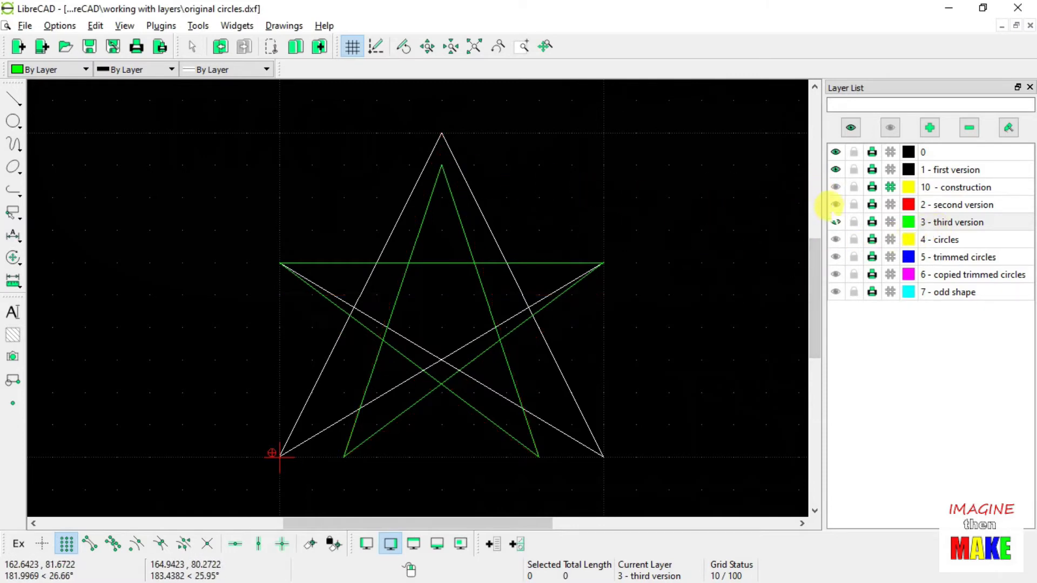
pyautogui.click(835, 222)
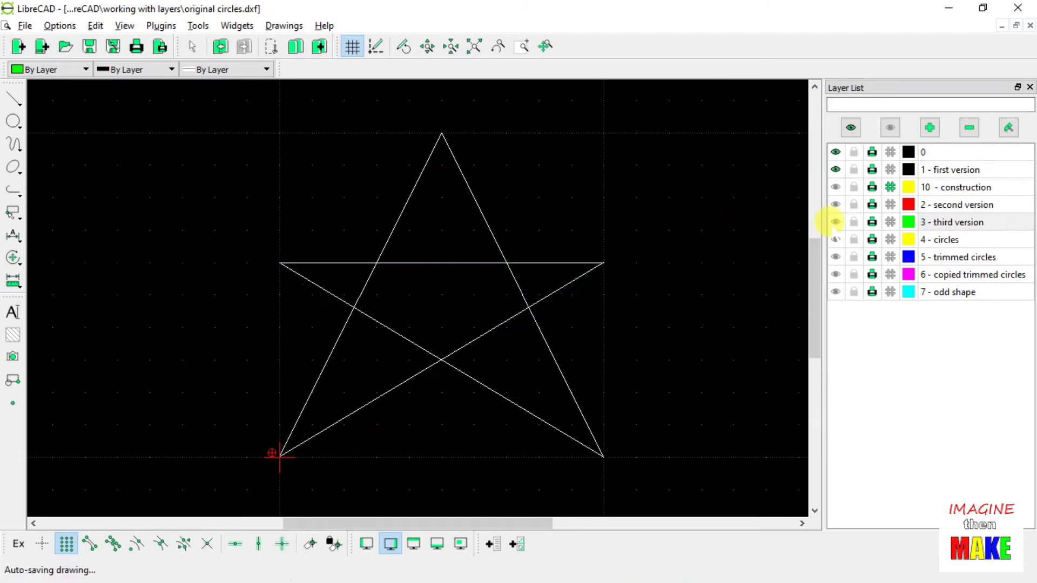
pyautogui.click(160, 47)
pyautogui.scroll(-4, 533, 207)
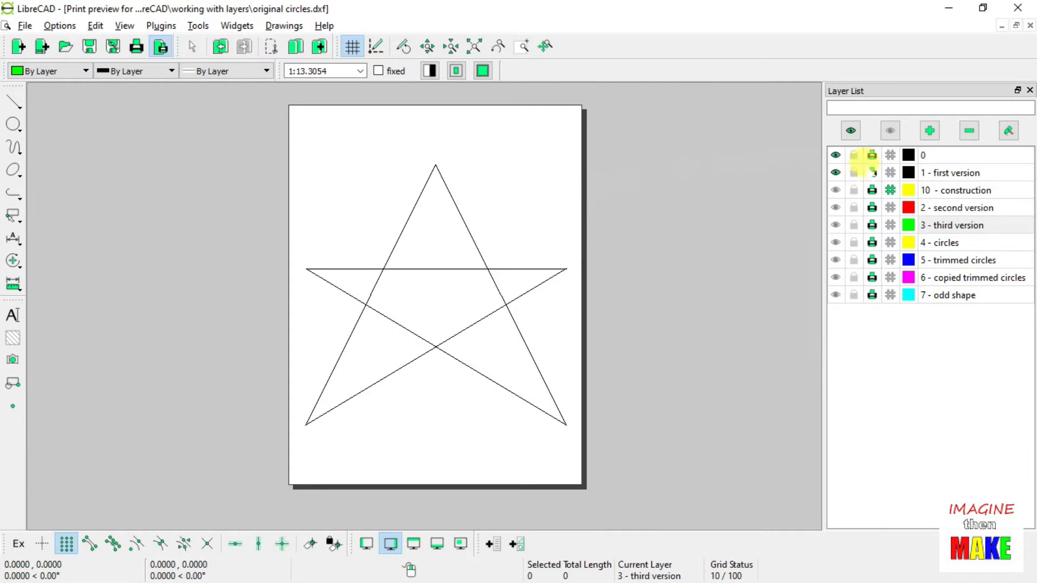
pyautogui.click(952, 168)
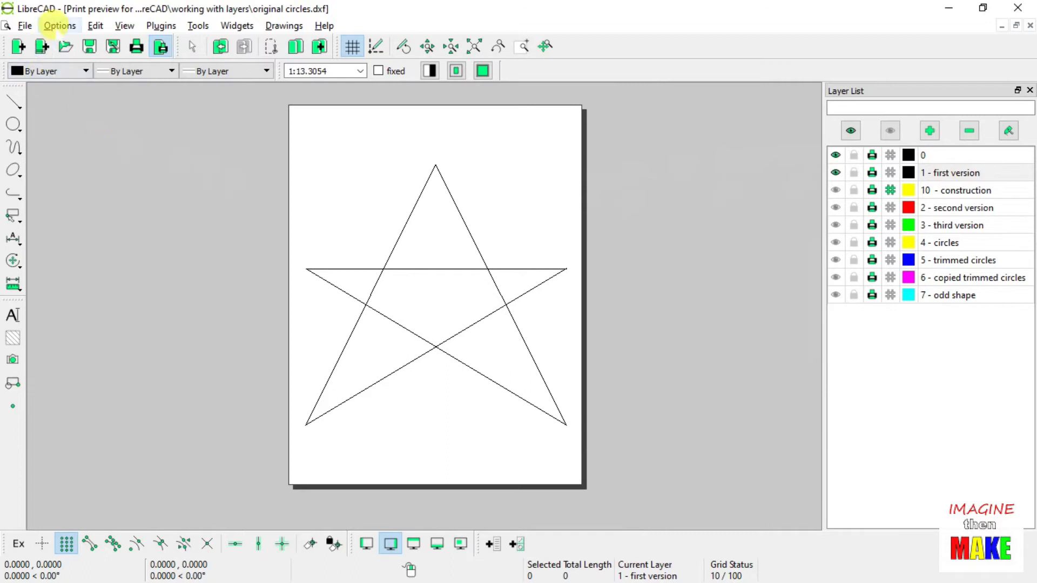
pyautogui.click(57, 26)
# Check Drawing Preferences (Letter, Portrait paper; Inch units) and return to the print preview
pyautogui.click(66, 69)
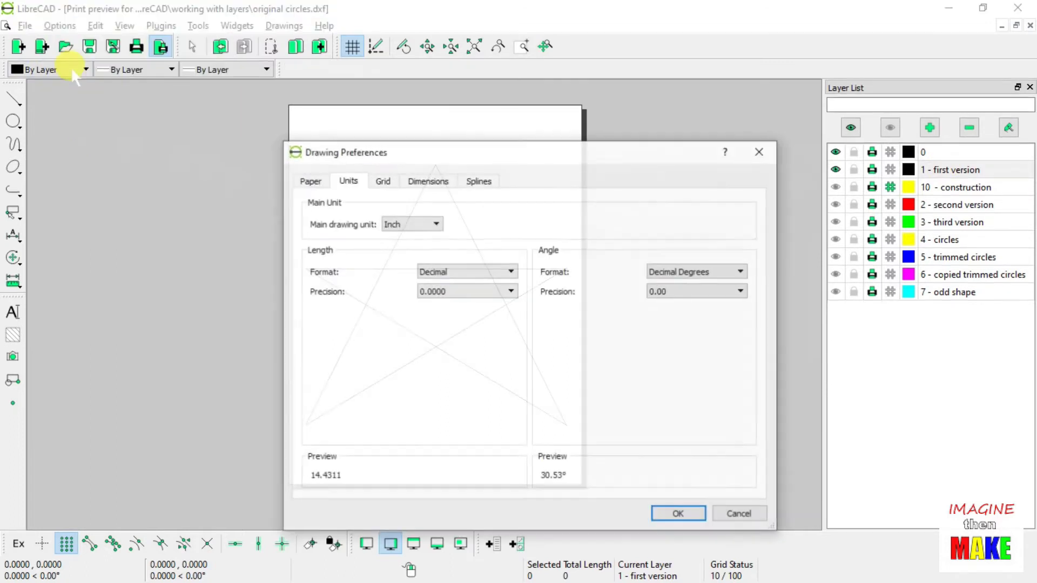
pyautogui.moveTo(401, 144)
pyautogui.mouseDown()
pyautogui.moveTo(335, 133)
pyautogui.moveTo(316, 116)
pyautogui.mouseUp()
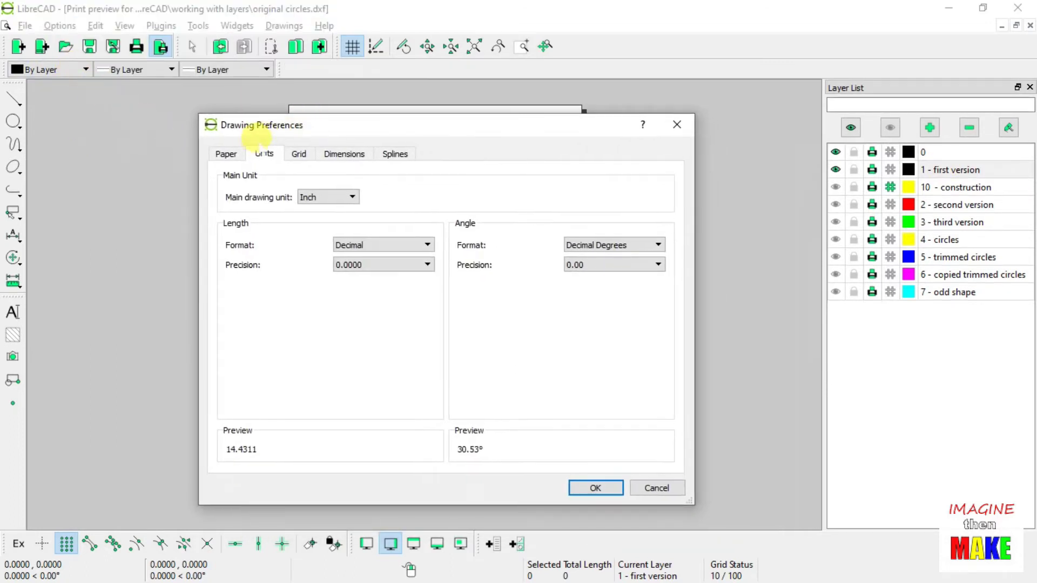
pyautogui.click(232, 155)
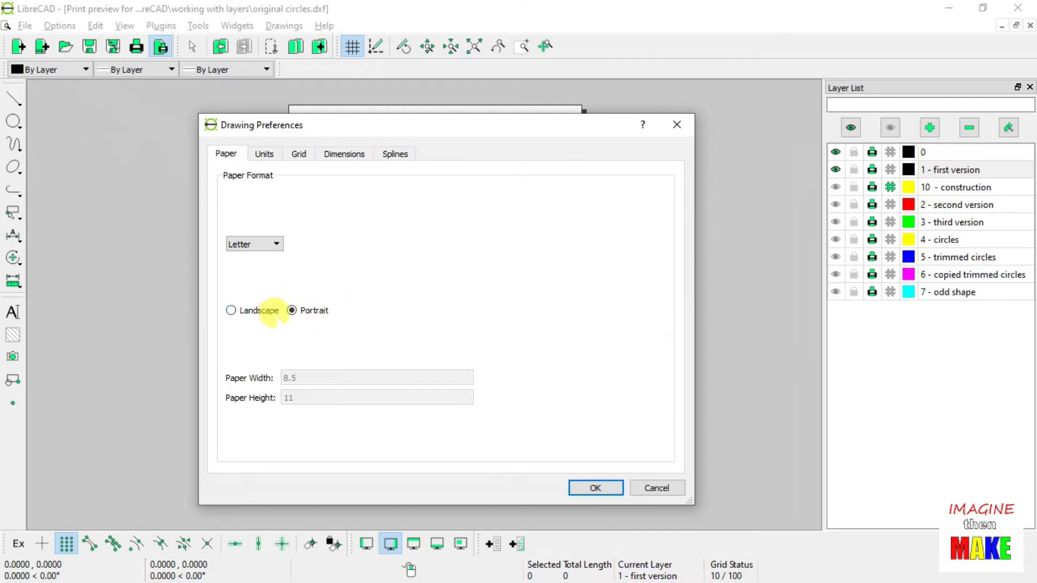
pyautogui.click(264, 153)
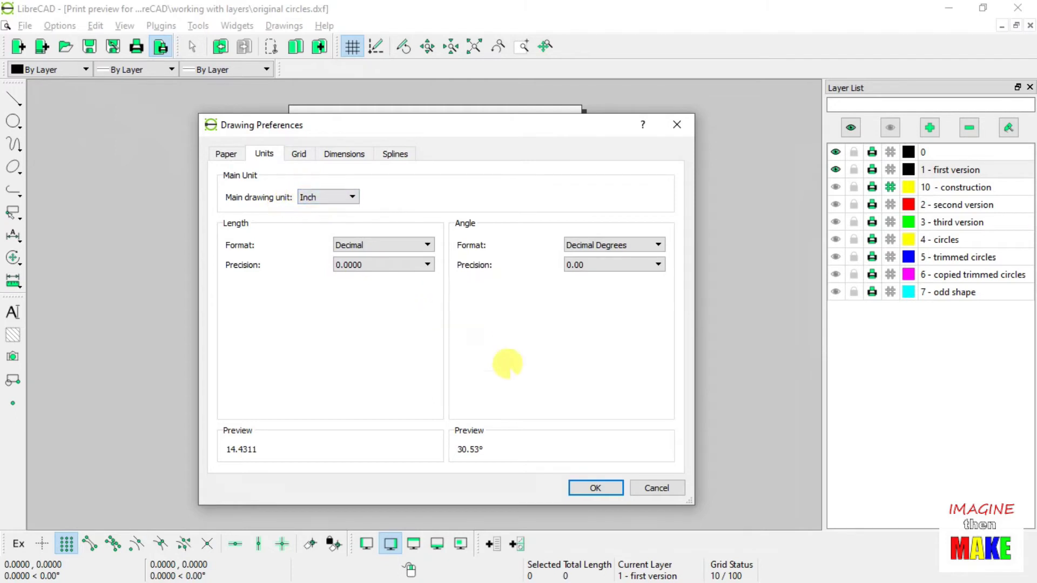
pyautogui.click(227, 153)
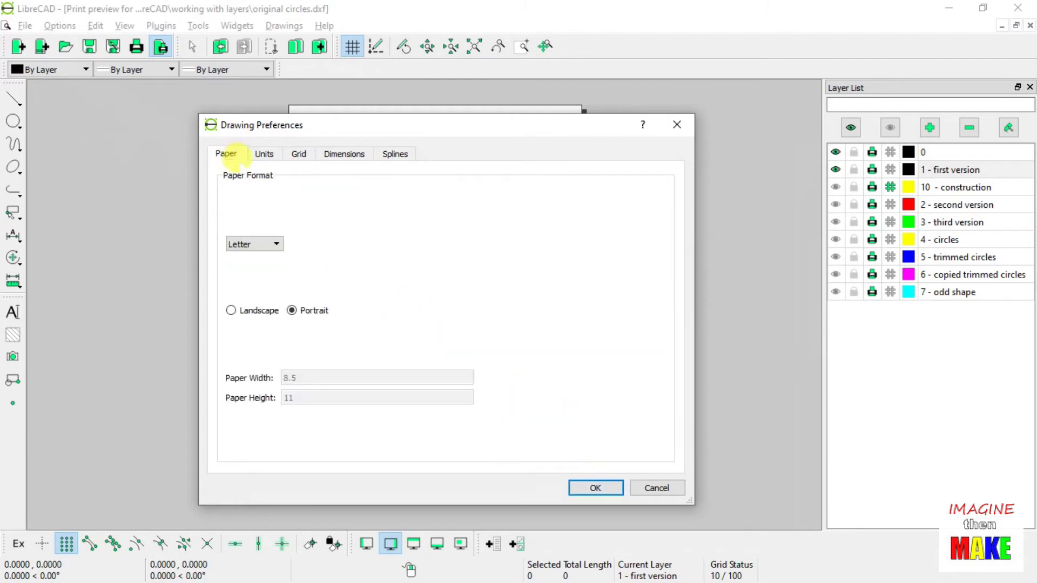
pyautogui.click(595, 488)
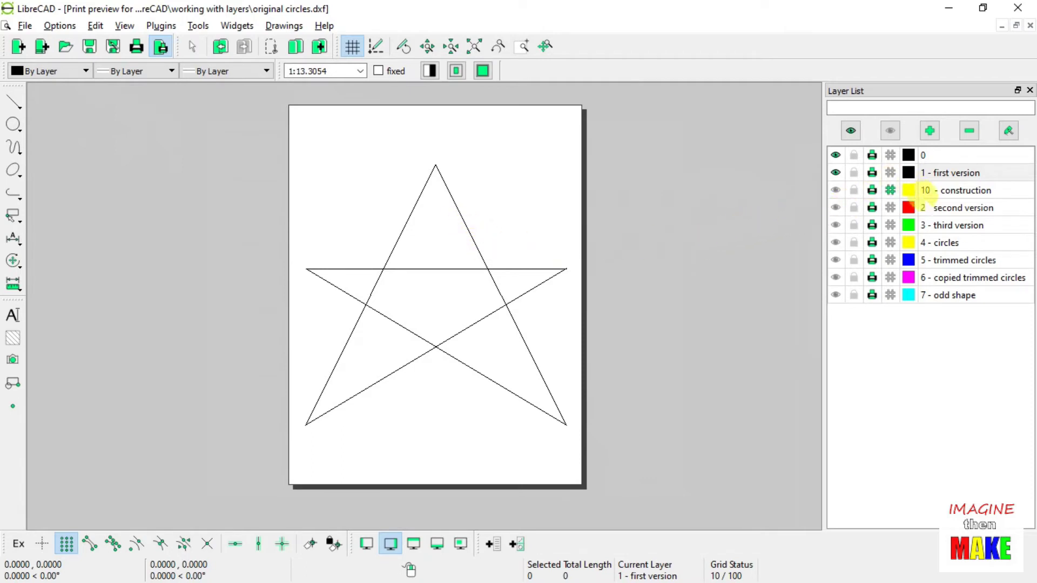
# Make '2 - second version' current and visible, showing its Red 1.00mm star in the preview
pyautogui.click(934, 208)
pyautogui.click(835, 207)
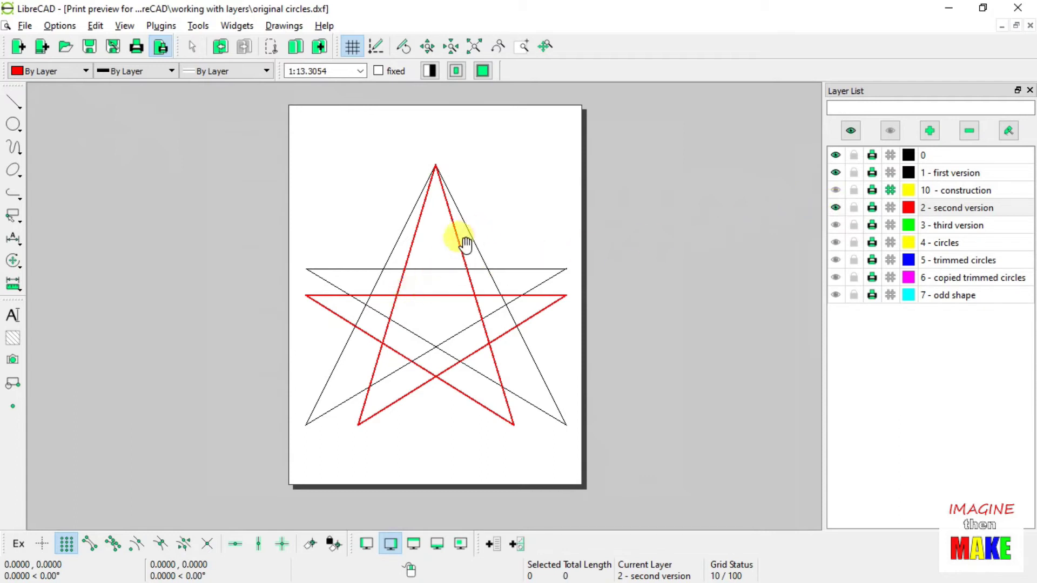
pyautogui.scroll(8, 466, 245)
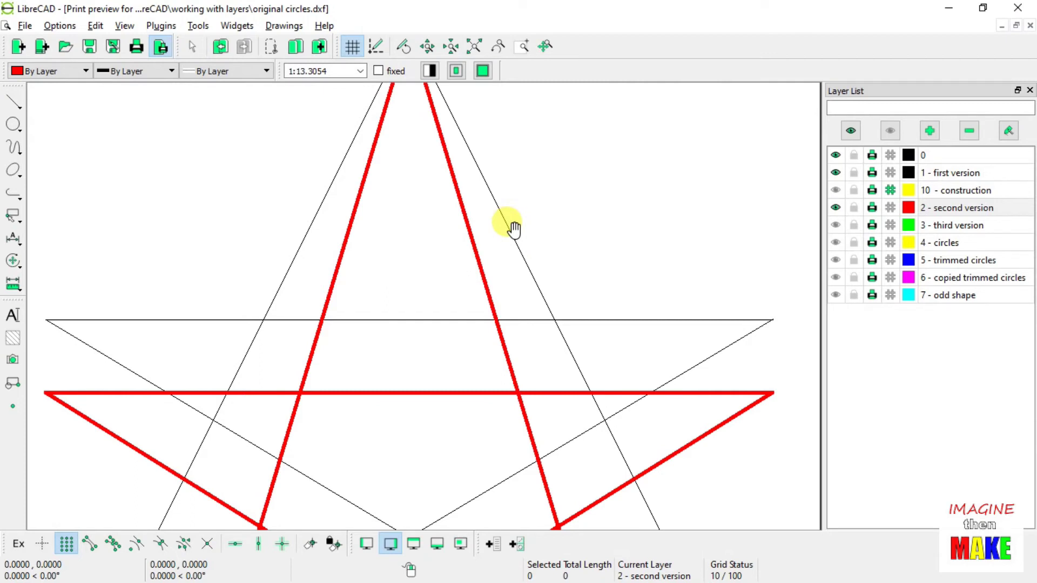
pyautogui.click(1008, 131)
pyautogui.moveTo(529, 203); pyautogui.dragTo(714, 103)
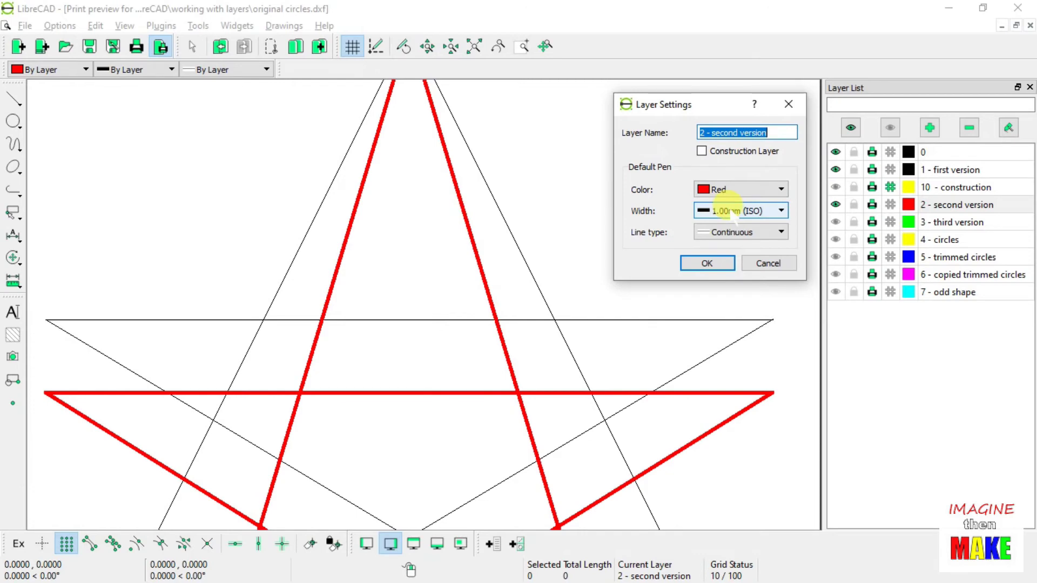
pyautogui.click(767, 263)
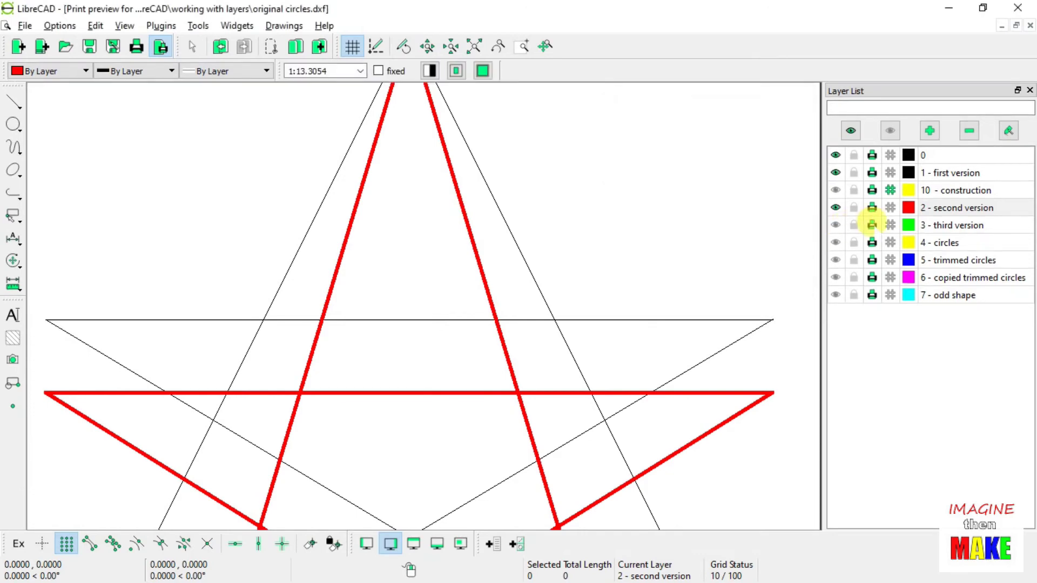
# Make '3 - third version' current and visible, confirm its Green 2.00mm pen, and exit print preview
pyautogui.click(924, 225)
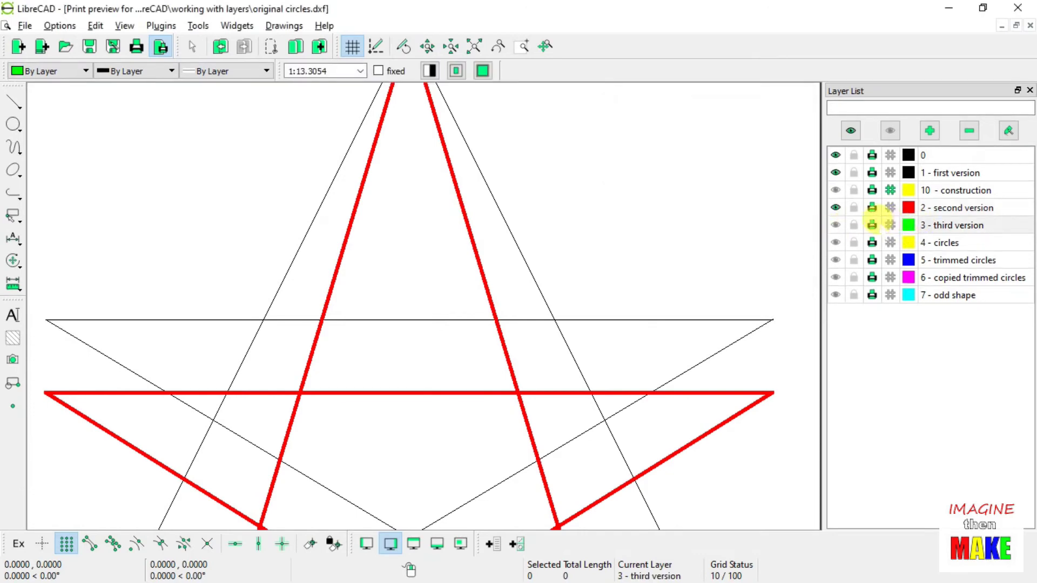
pyautogui.click(835, 224)
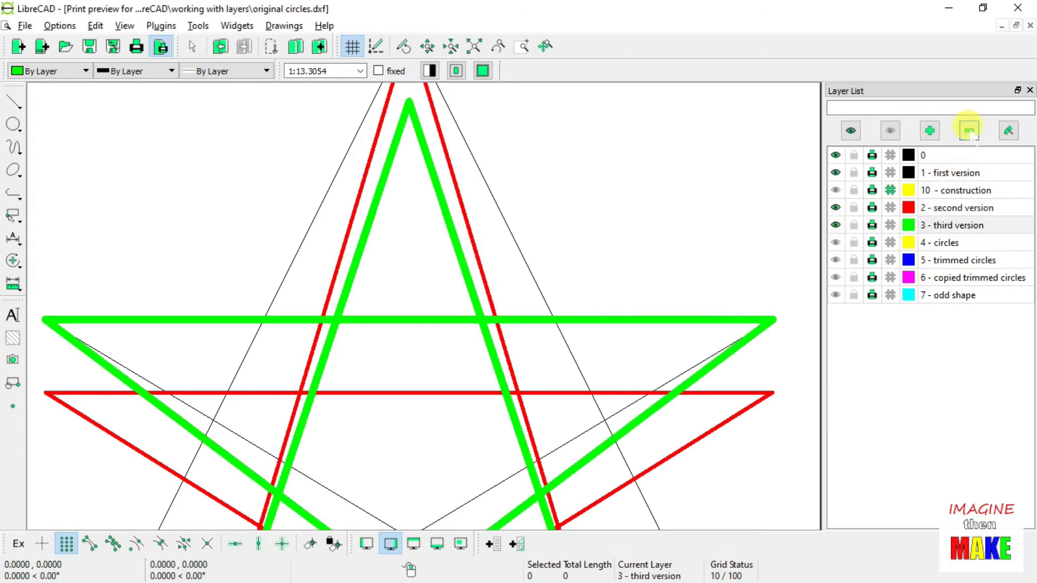
pyautogui.click(1007, 130)
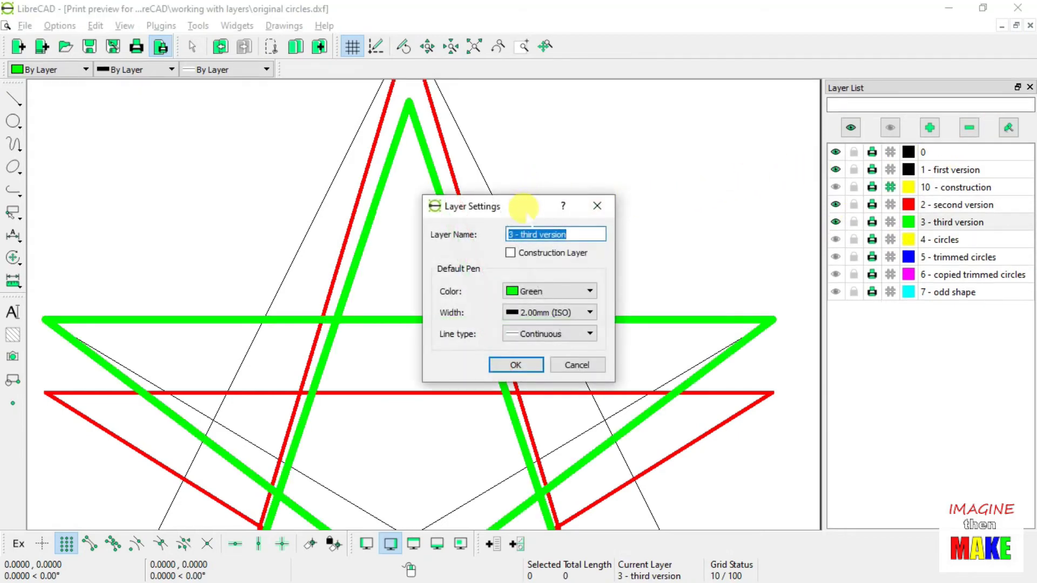
pyautogui.moveTo(537, 209); pyautogui.dragTo(717, 105)
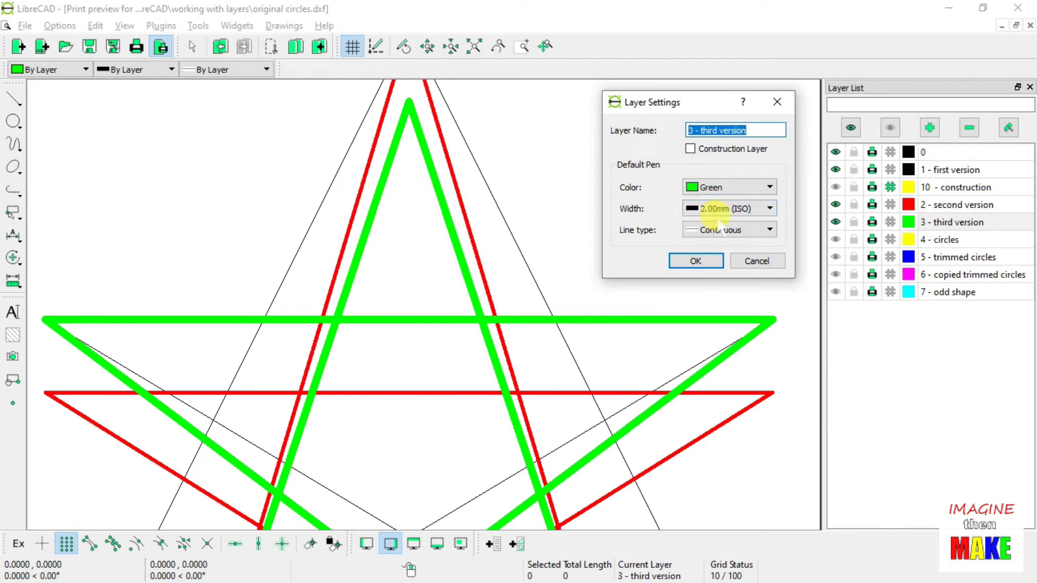
pyautogui.click(695, 261)
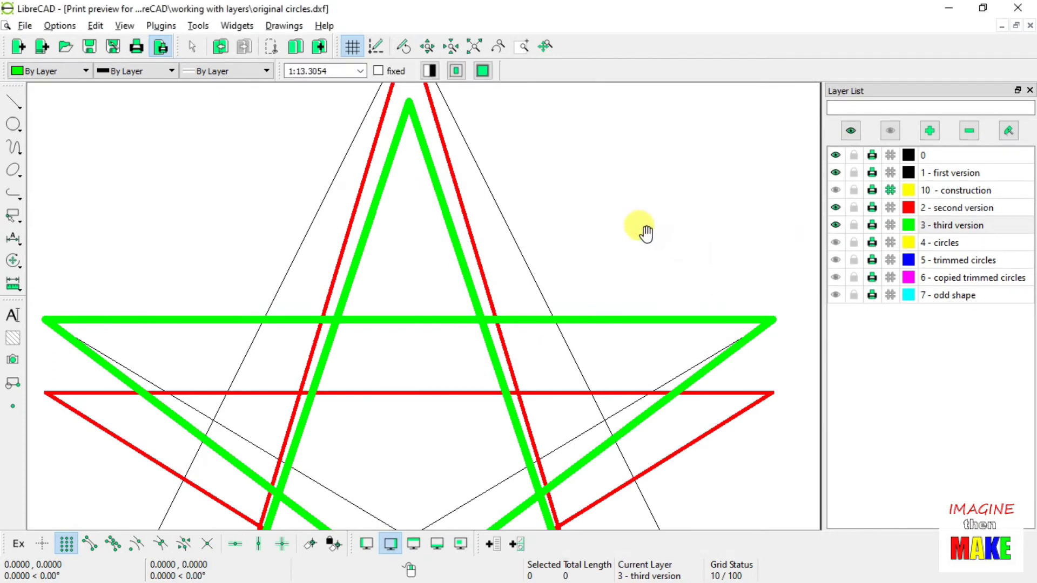
pyautogui.click(160, 47)
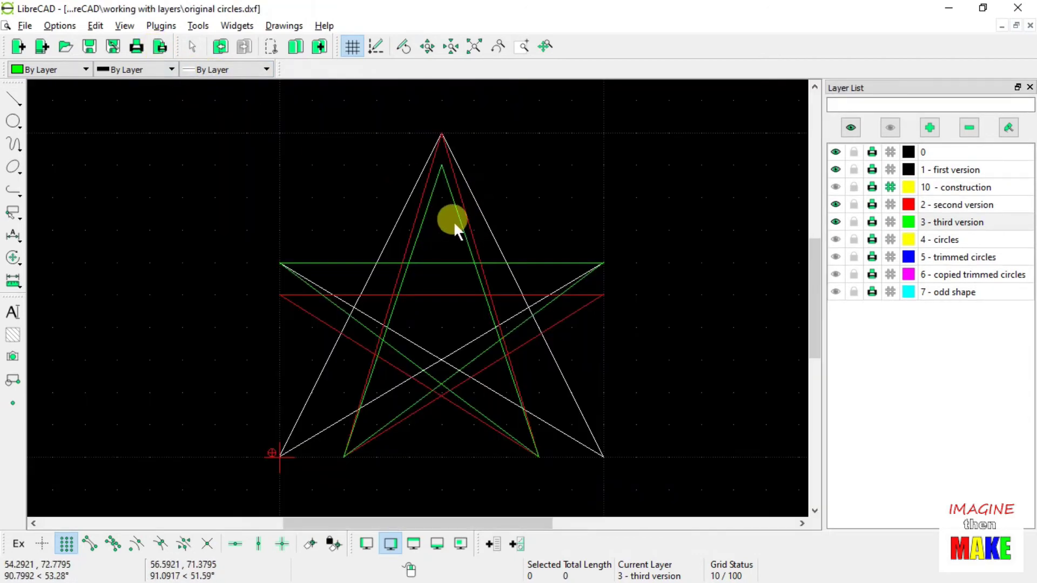
pyautogui.click(160, 47)
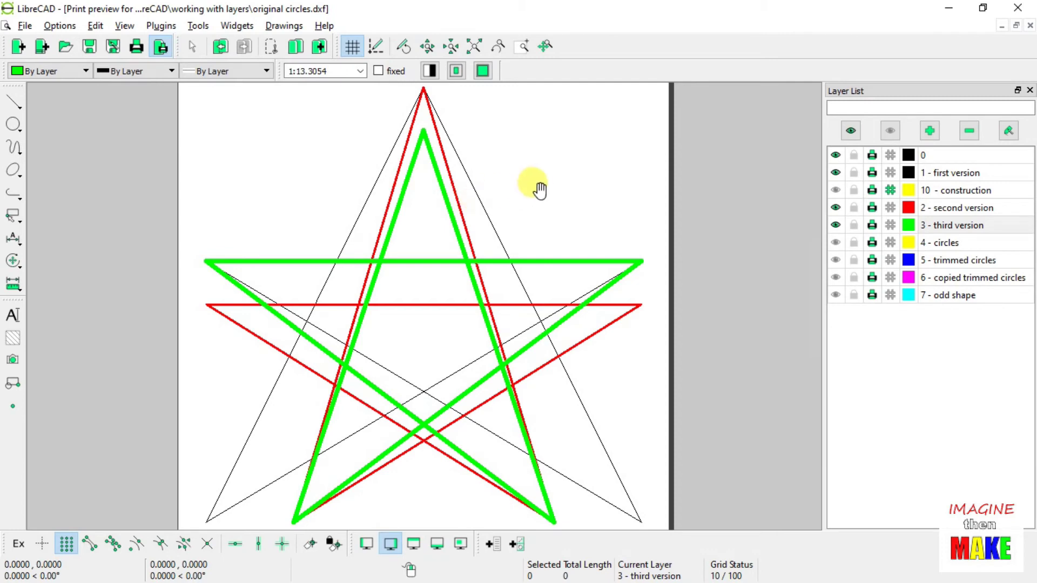
pyautogui.click(160, 47)
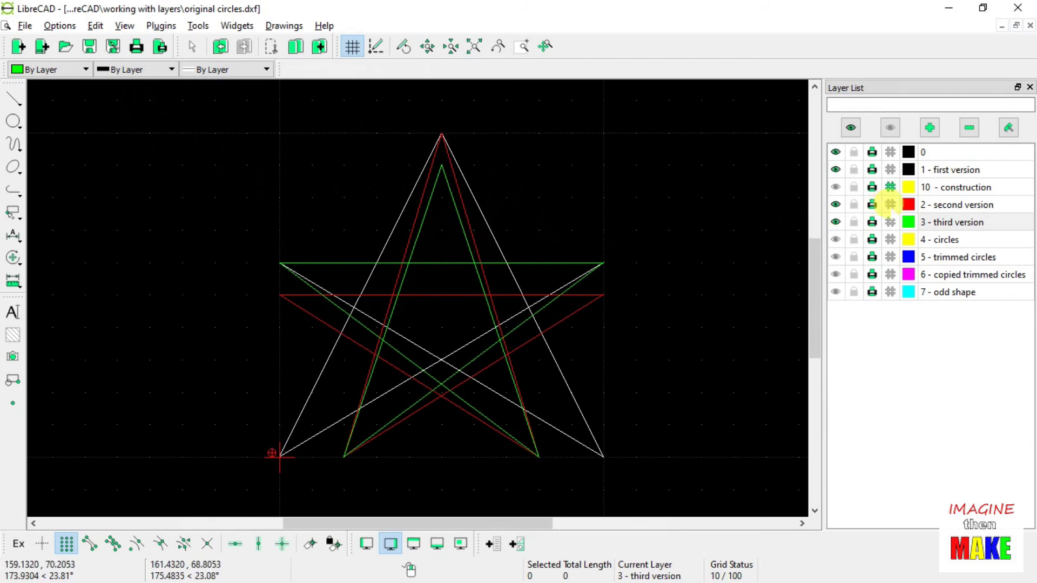
pyautogui.click(1007, 126)
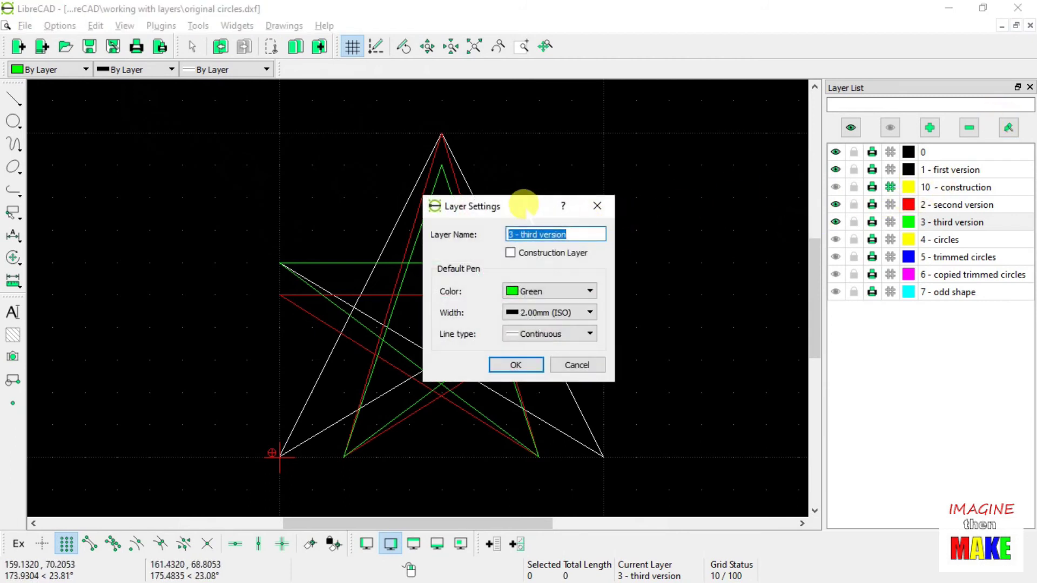
pyautogui.moveTo(524, 208); pyautogui.dragTo(707, 95)
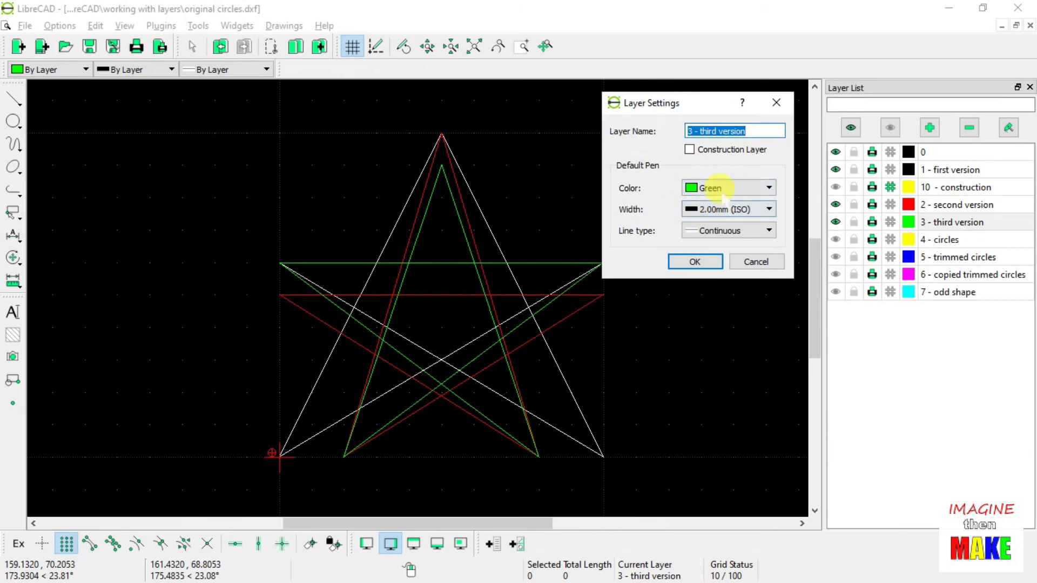
pyautogui.click(757, 261)
pyautogui.click(160, 46)
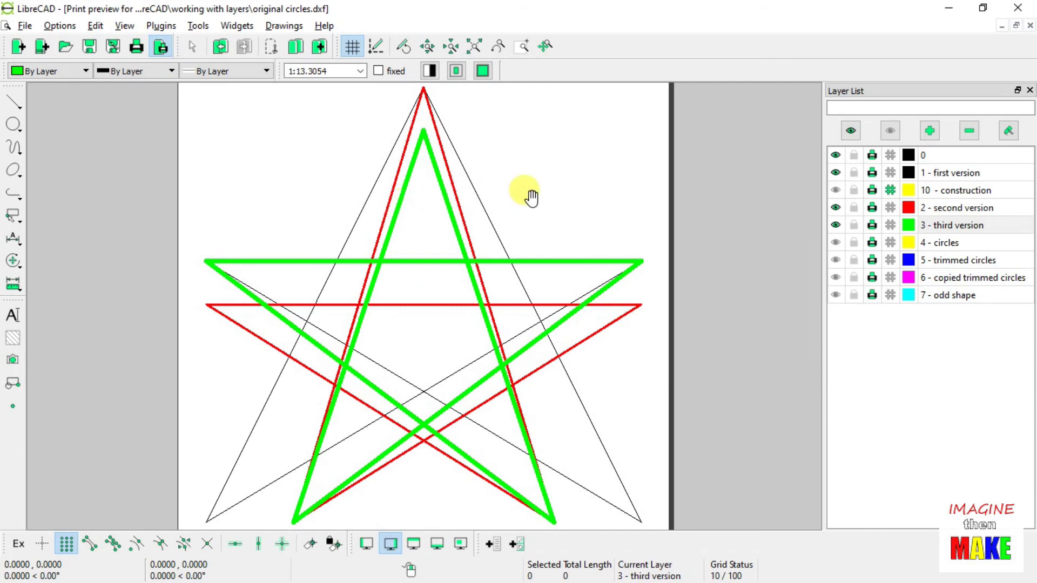
pyautogui.click(160, 48)
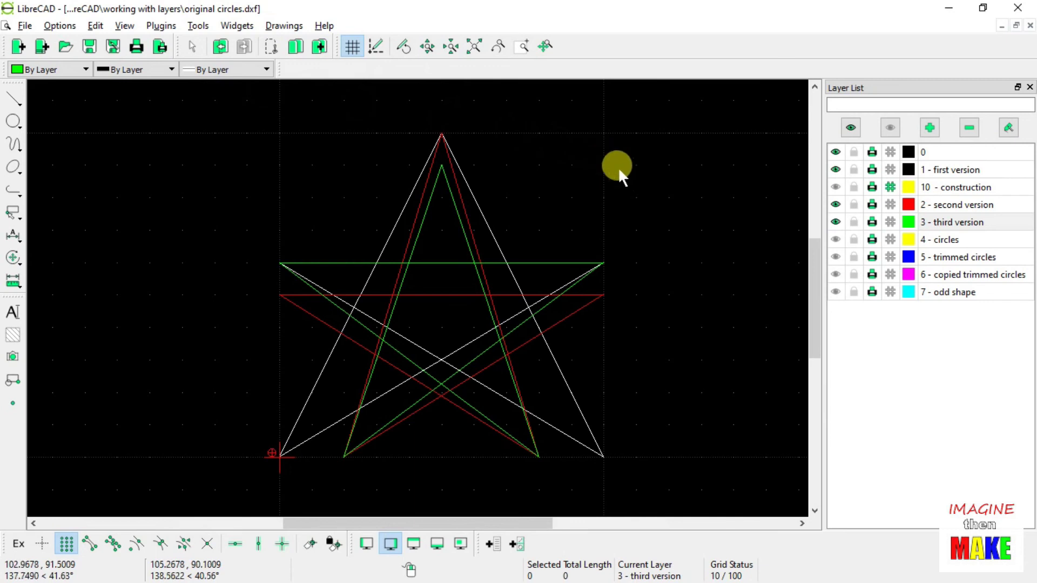
# Turn off visibility of layers '2 - second version' and '1 - first version'
pyautogui.click(835, 205)
pyautogui.click(835, 170)
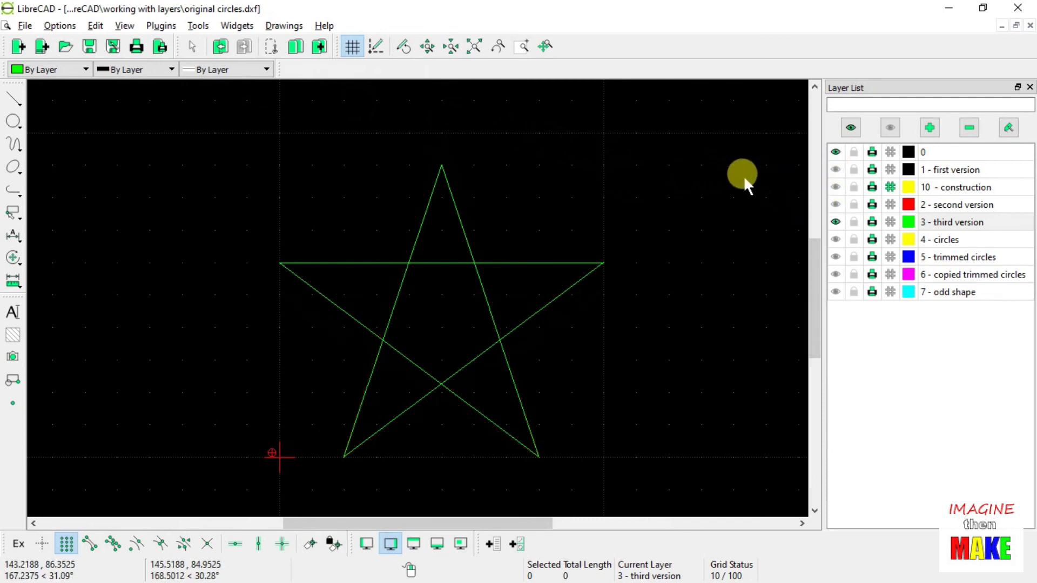